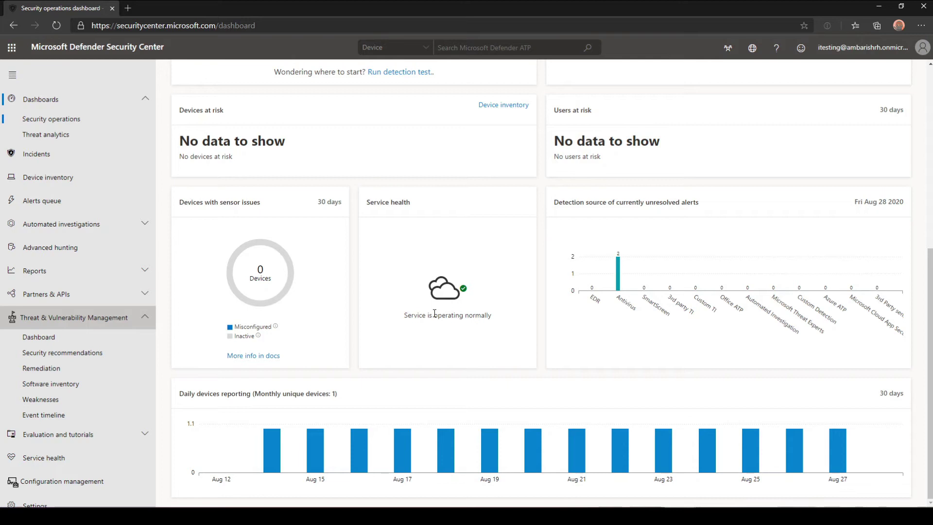
Load the Endpoint Manager admin center in a new browser tab and go to Endpoint security
{"action": "left_click", "coordinate": [129, 9]}
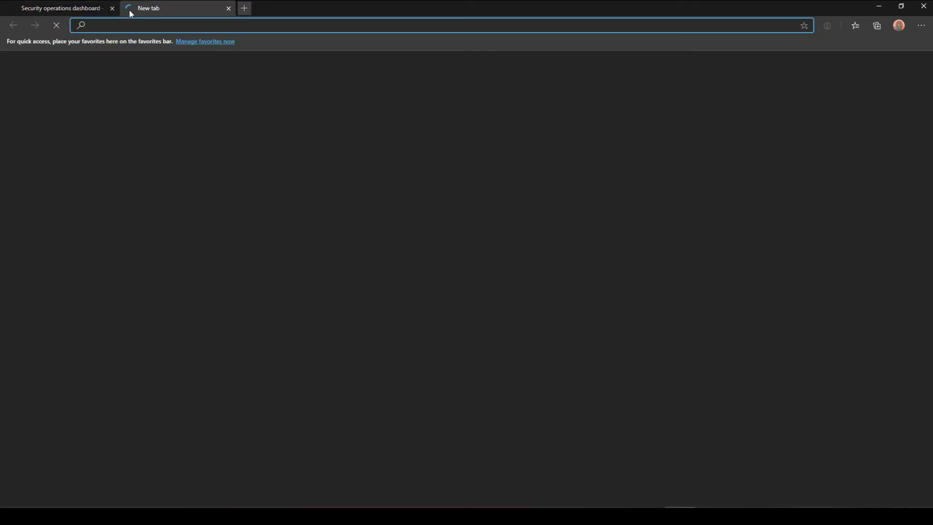
{"action": "type", "text": "end"}
{"action": "key", "text": "Return"}
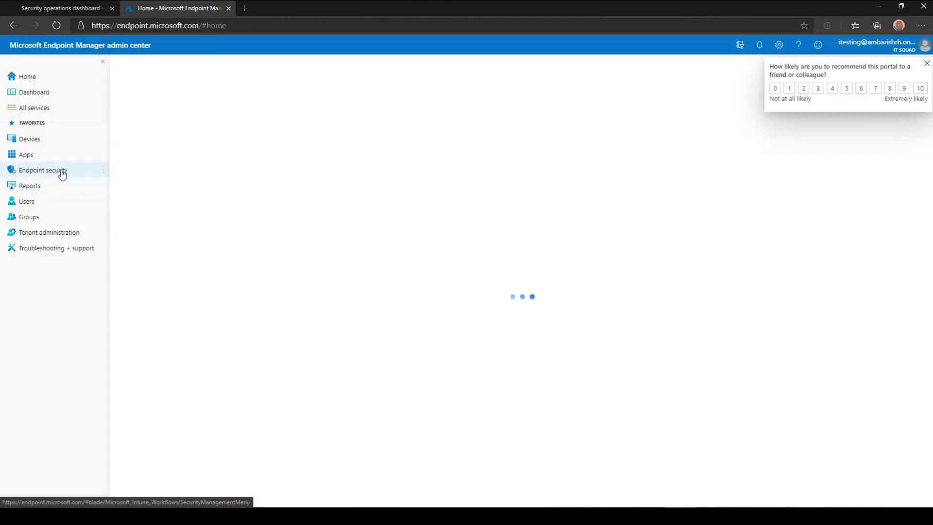
{"action": "left_click", "coordinate": [62, 174]}
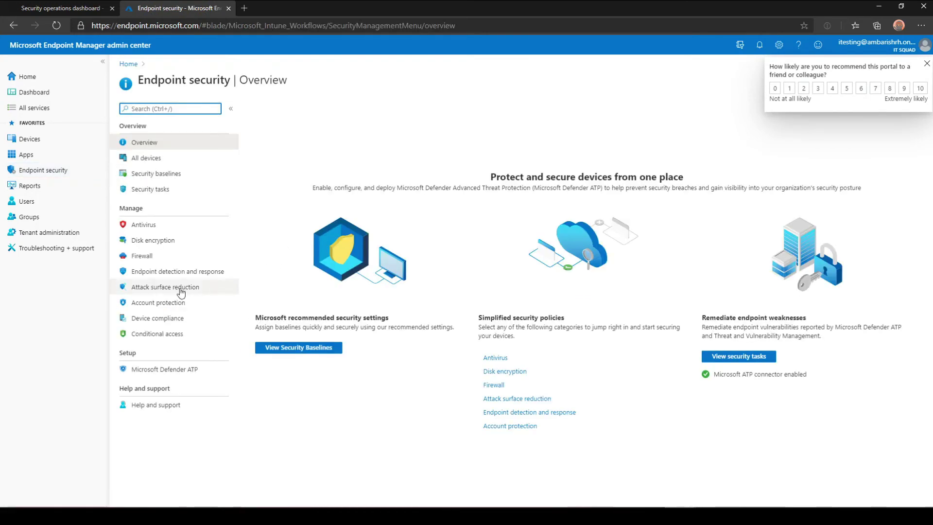
Show the Attack surface reduction policy list with ASR Policy and close the feedback survey
{"action": "left_click", "coordinate": [181, 290]}
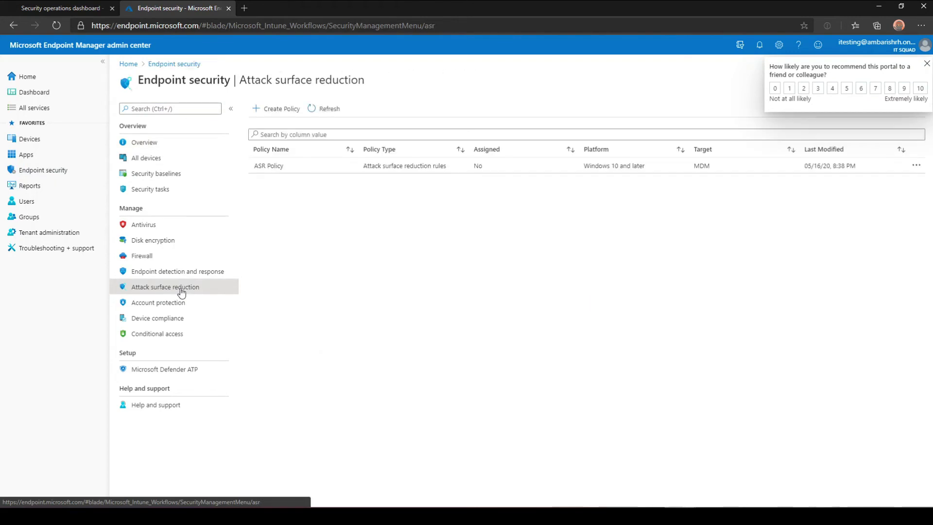
{"action": "left_click", "coordinate": [926, 65]}
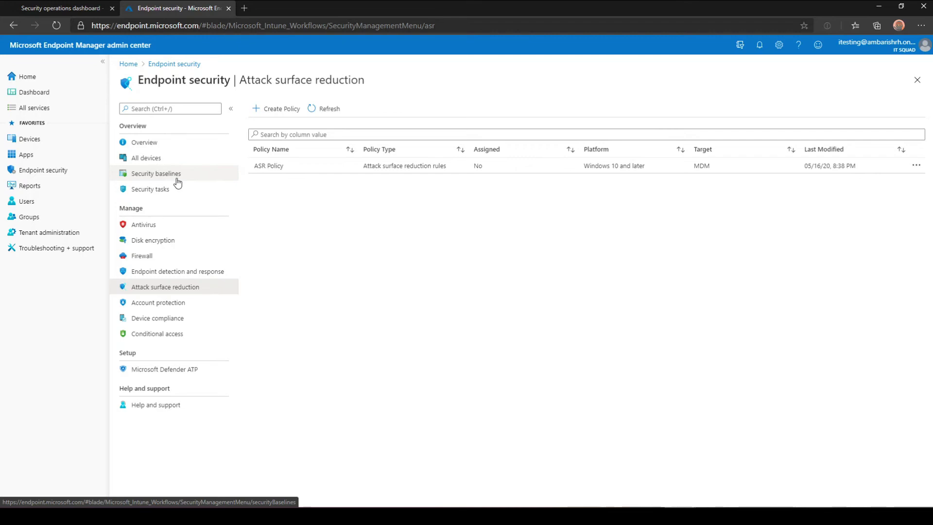
Filter Defender security recommendations to the Attack Surface Reduction security control
{"action": "left_click", "coordinate": [81, 10]}
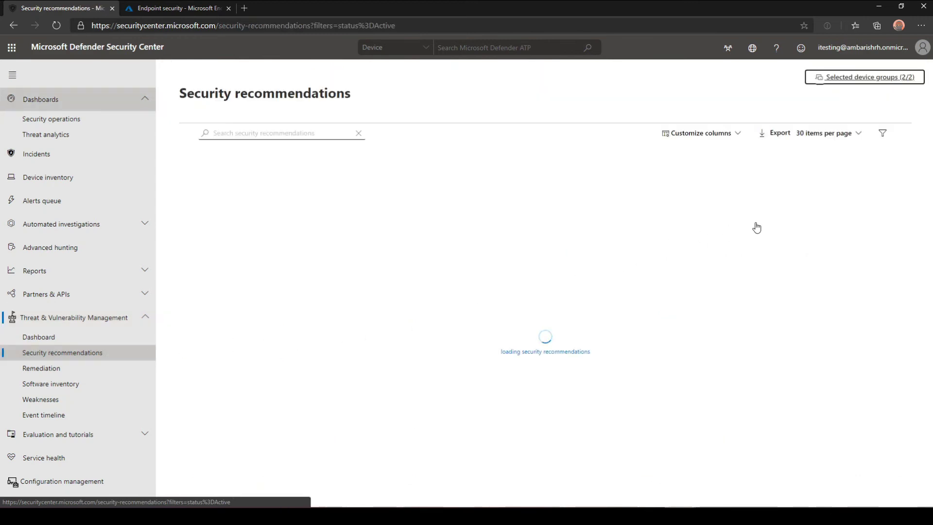
{"action": "left_click", "coordinate": [882, 133]}
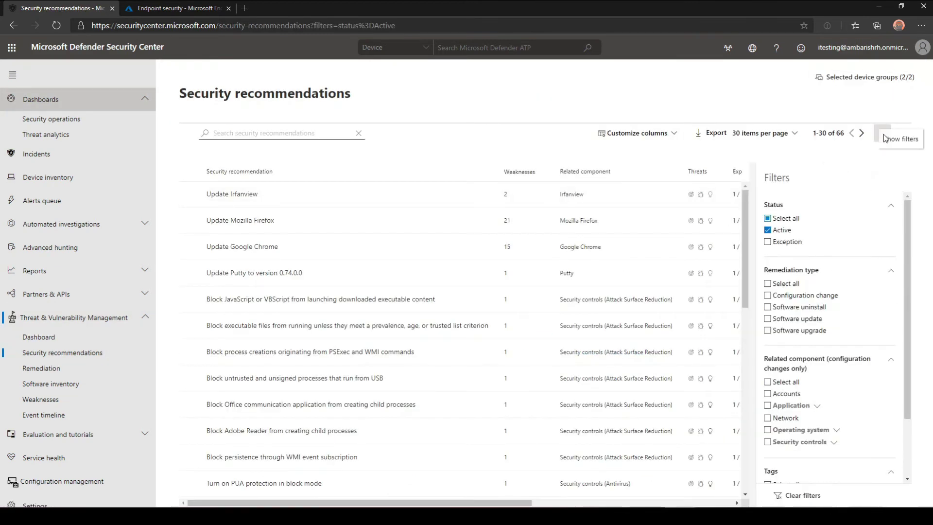
{"action": "left_click", "coordinate": [834, 442]}
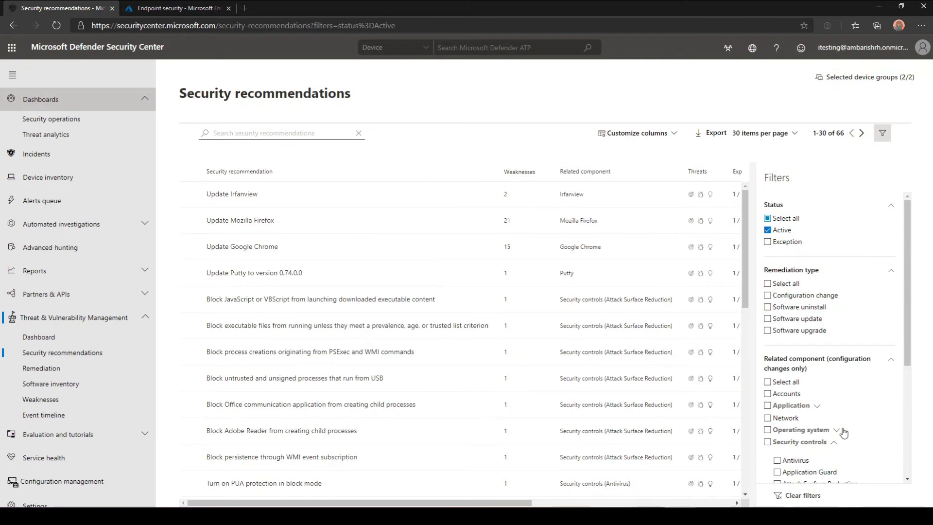
{"action": "scroll", "coordinate": [843, 432], "scroll_direction": "down", "scroll_amount": 2}
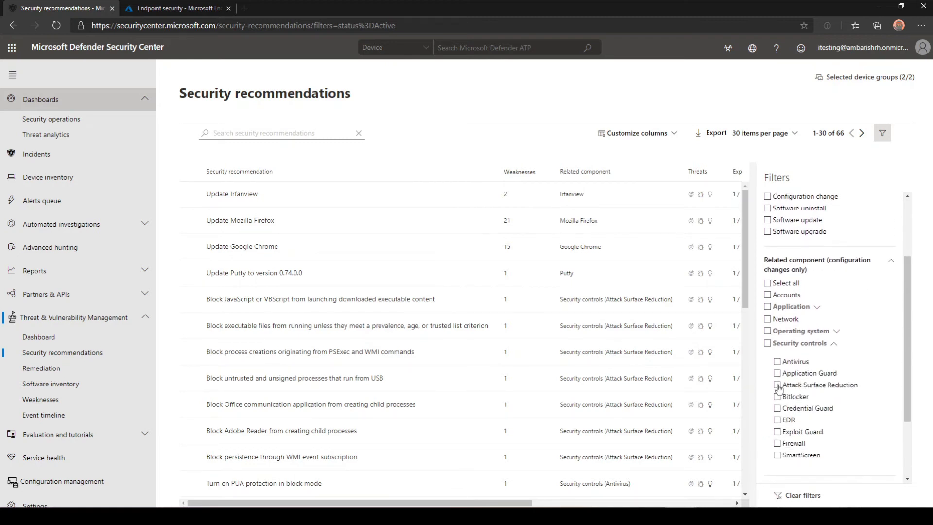
{"action": "left_click", "coordinate": [778, 385]}
{"action": "left_click", "coordinate": [789, 499]}
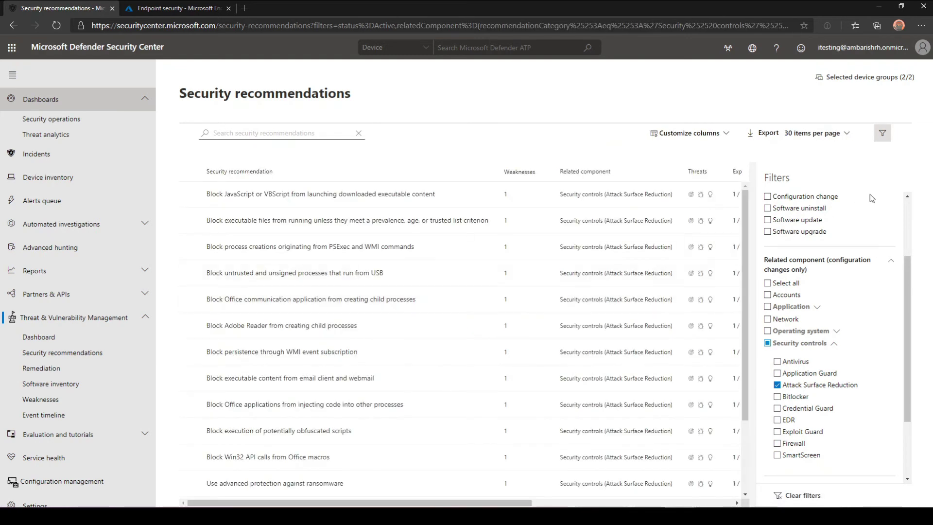
Hide the filters and open the Block JavaScript or VBScript recommendation details
{"action": "left_click", "coordinate": [886, 137]}
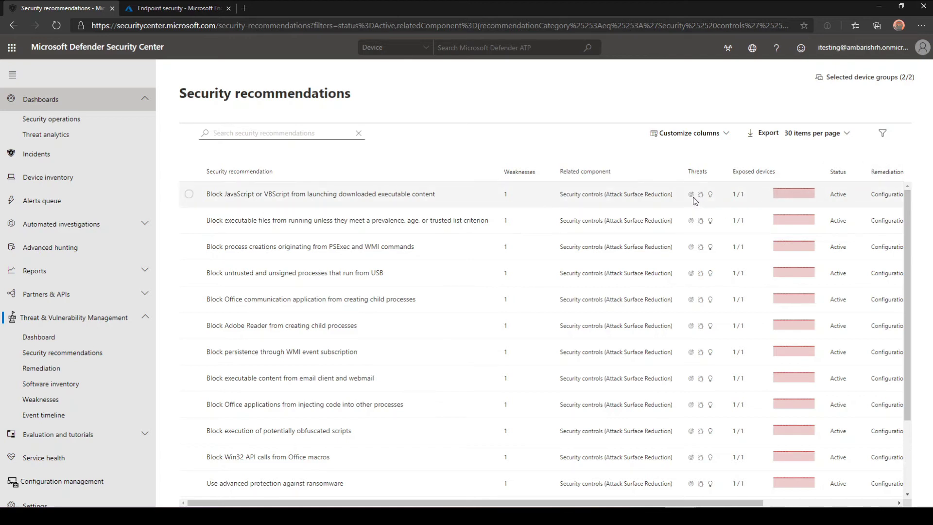
{"action": "mouse_move", "coordinate": [694, 200]}
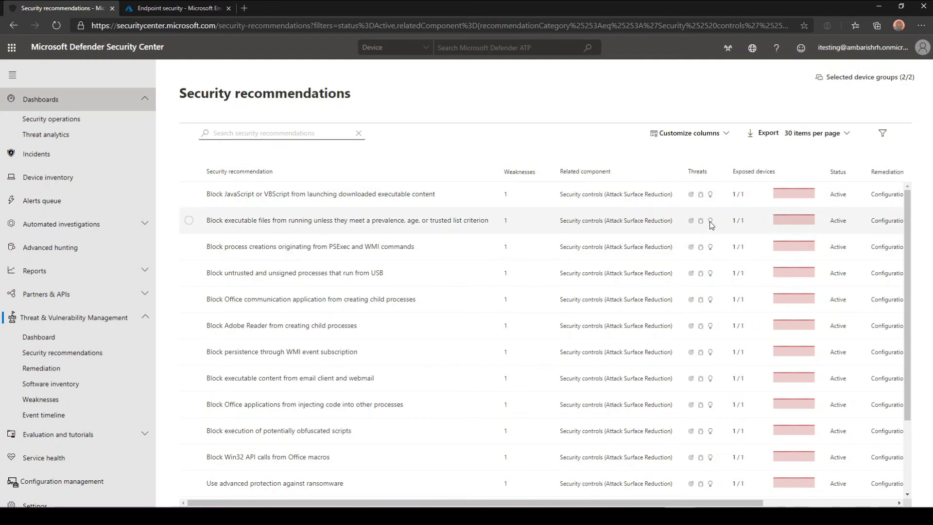
{"action": "mouse_move", "coordinate": [710, 235]}
{"action": "scroll", "coordinate": [710, 234], "scroll_direction": "down", "scroll_amount": 2}
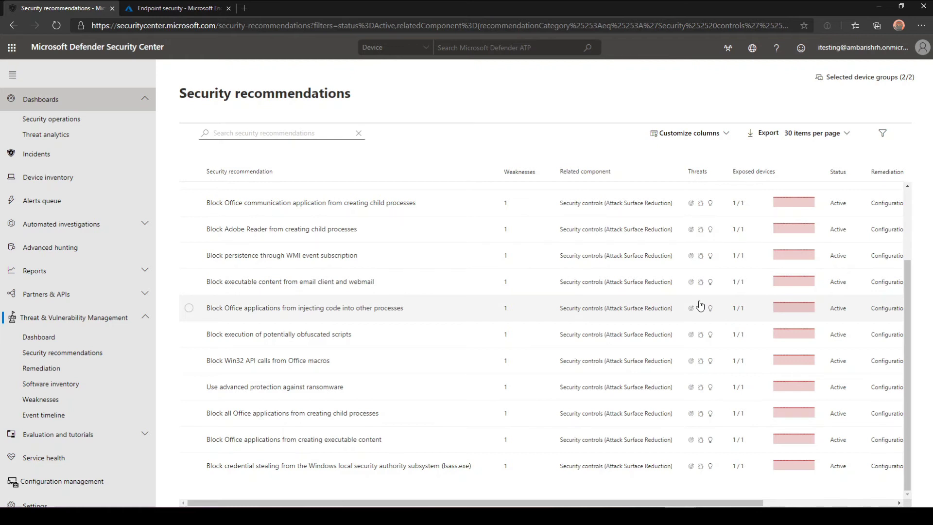
{"action": "scroll", "coordinate": [700, 305], "scroll_direction": "up", "scroll_amount": 2}
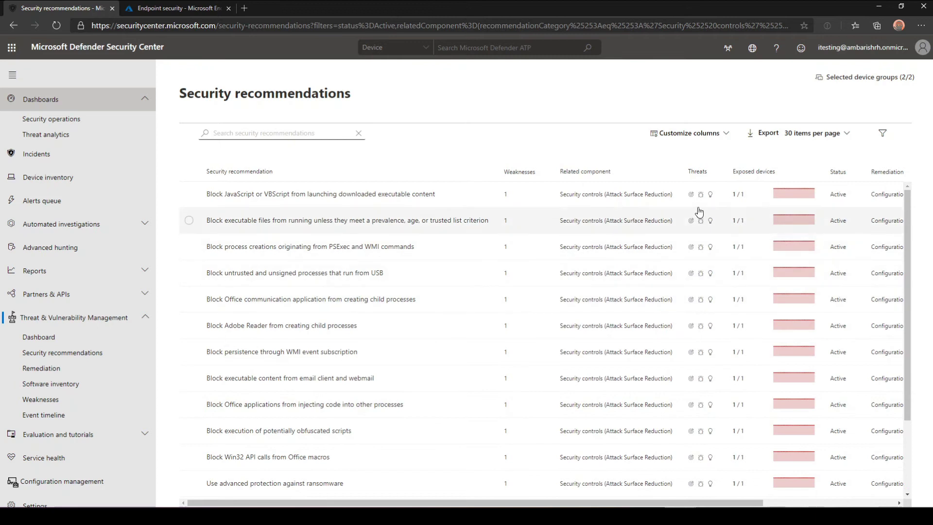
{"action": "mouse_move", "coordinate": [694, 273]}
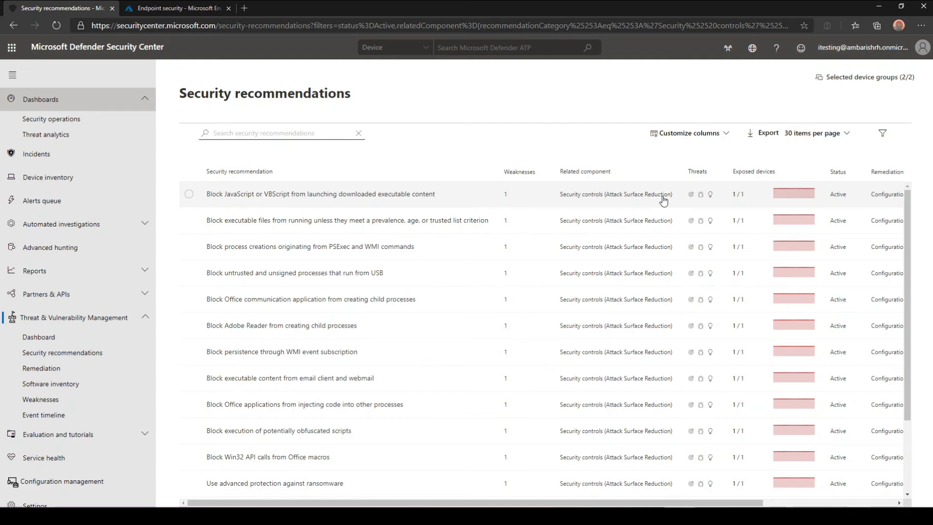
{"action": "left_click", "coordinate": [411, 204]}
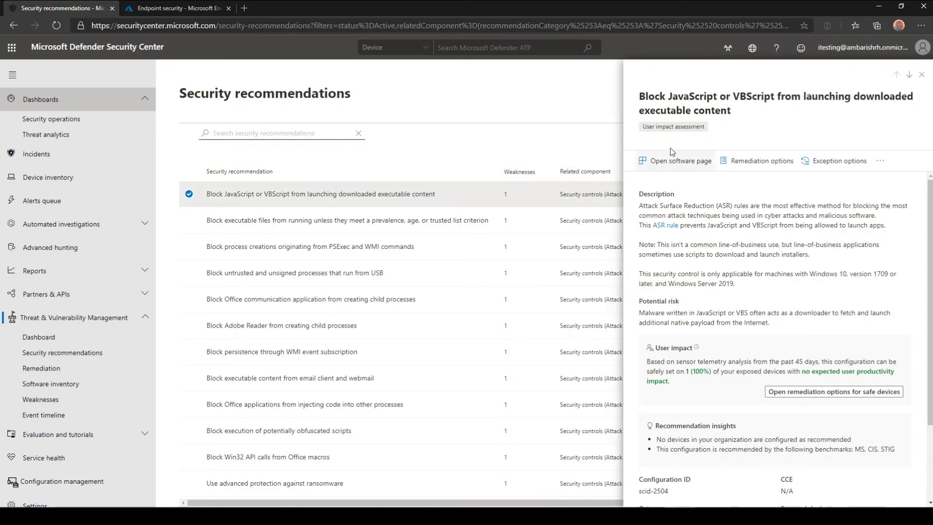
Copy the word 'JavaScript' from the recommendation title and return to Endpoint Manager
{"action": "double_click", "coordinate": [689, 97]}
{"action": "right_click", "coordinate": [689, 98]}
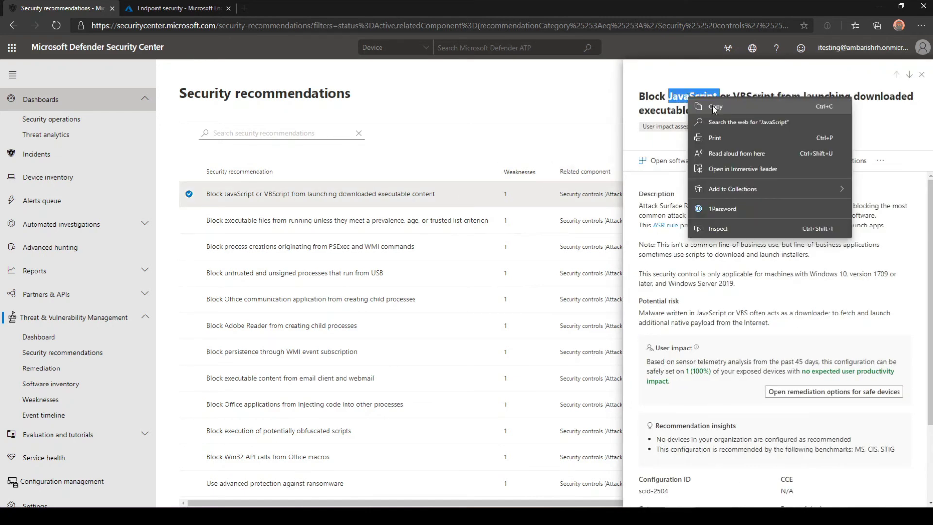
{"action": "left_click", "coordinate": [712, 106]}
{"action": "left_click", "coordinate": [197, 8]}
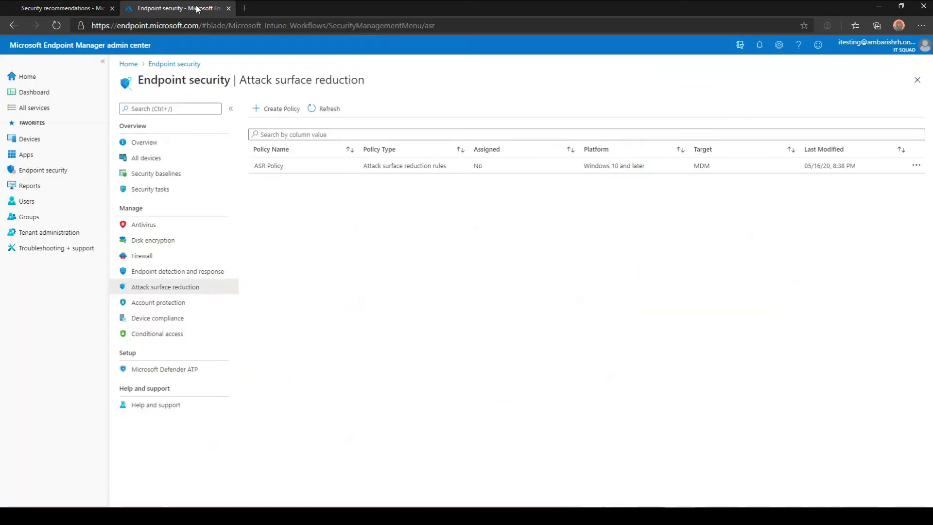
Edit ASR Policy's configuration settings and search them for 'JavaScript'
{"action": "left_click", "coordinate": [293, 170]}
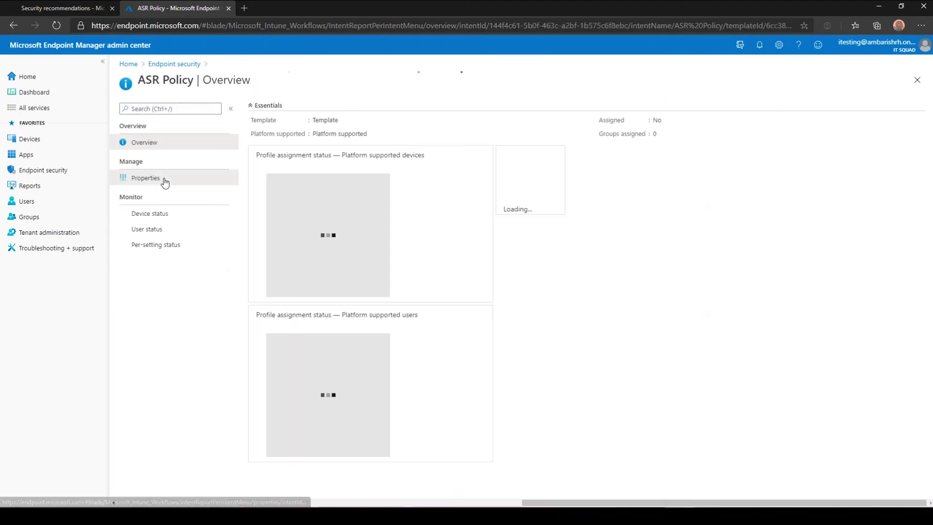
{"action": "left_click", "coordinate": [162, 181]}
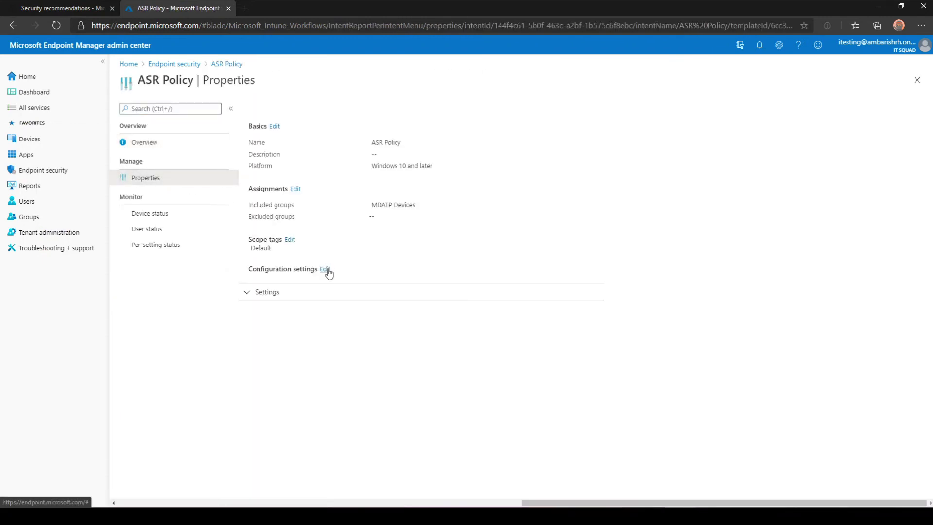
{"action": "left_click", "coordinate": [327, 269]}
{"action": "left_click", "coordinate": [211, 156]}
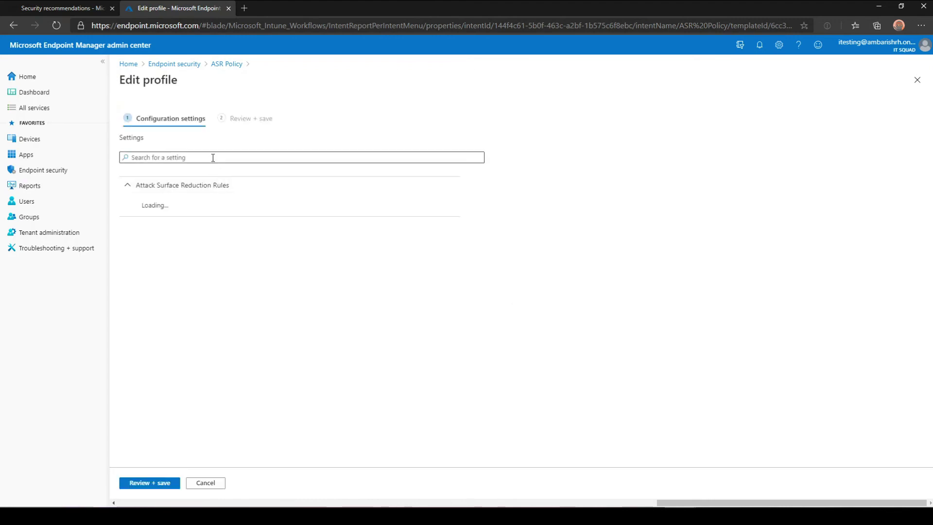
{"action": "key", "text": "ctrl+v"}
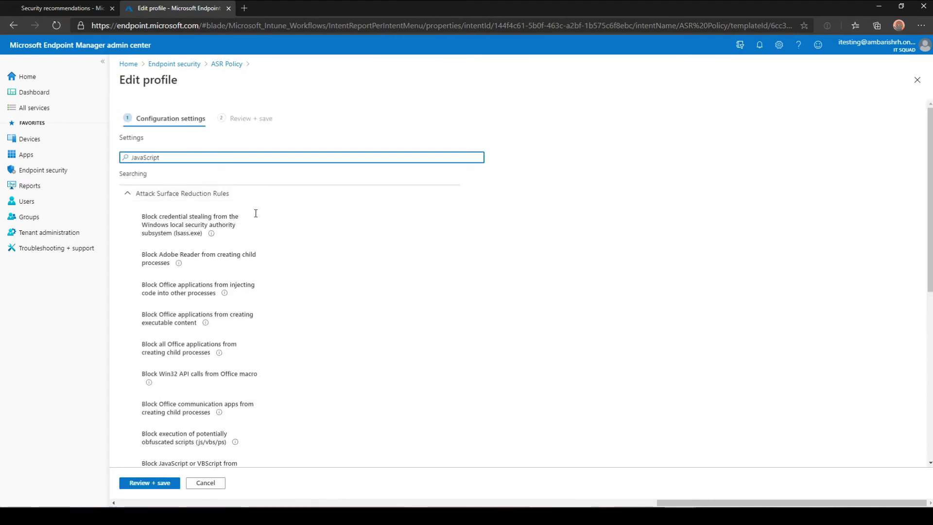
Copy 'executable content' from the recommendation title and search the policy settings for it
{"action": "left_click", "coordinate": [80, 6]}
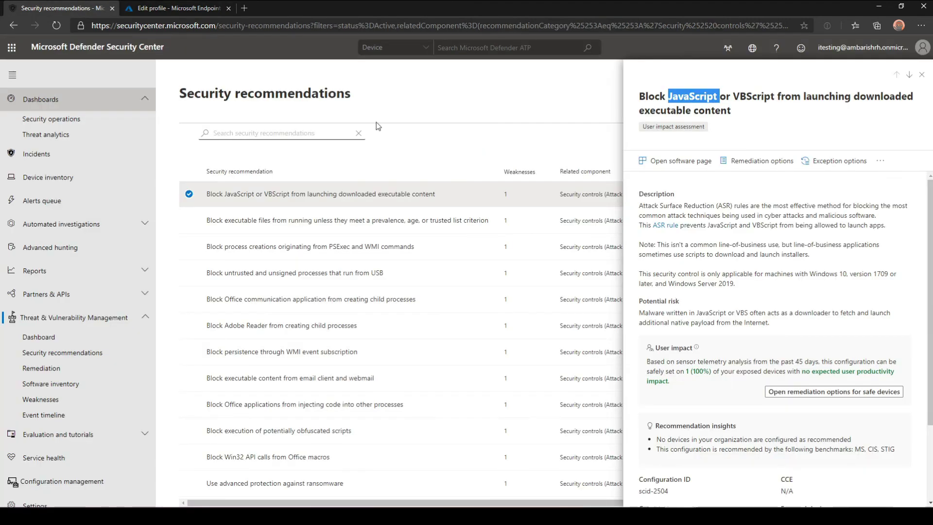
{"action": "left_click_drag", "start_coordinate": [645, 95], "coordinate": [804, 95]}
{"action": "double_click", "coordinate": [665, 109]}
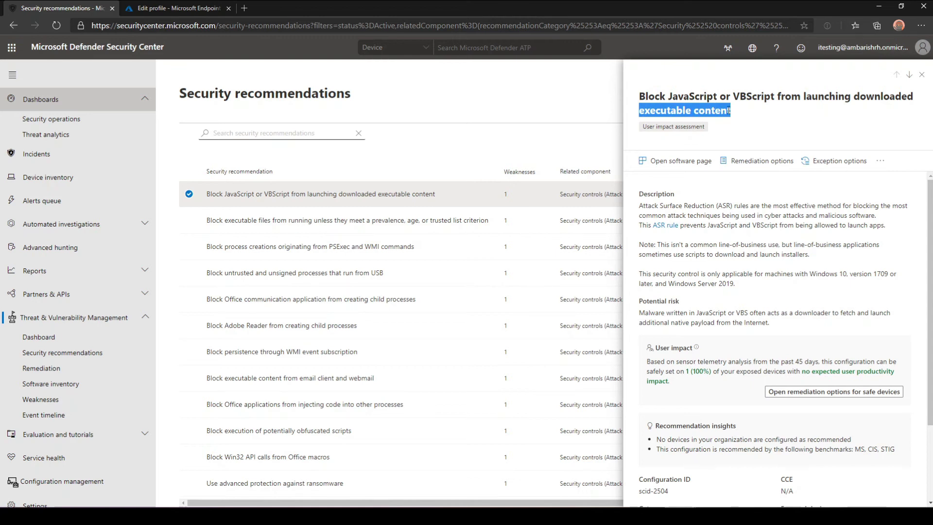
{"action": "left_click", "coordinate": [177, 8]}
{"action": "key", "text": "ctrl+a"}
{"action": "key", "text": "alt+Tab"}
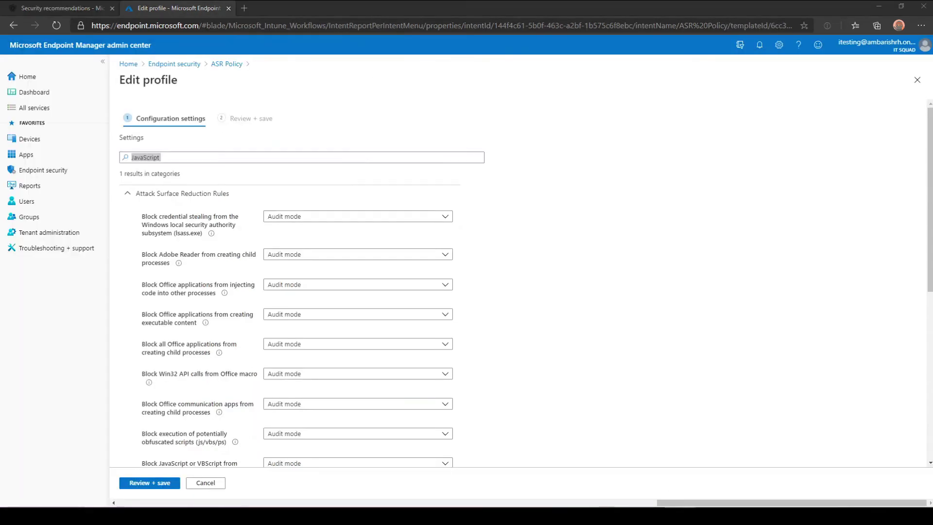
{"action": "key", "text": "alt+Tab"}
{"action": "key", "text": "ctrl+v"}
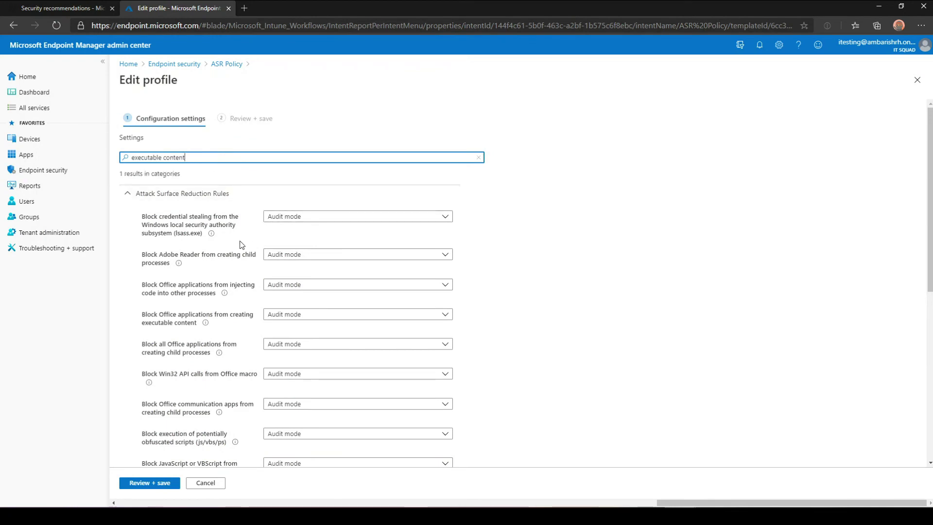
Find the JavaScript/VBScript executable content rule on the page and keep it in Audit mode
{"action": "key", "text": "ctrl+f"}
{"action": "key", "text": "ctrl+v"}
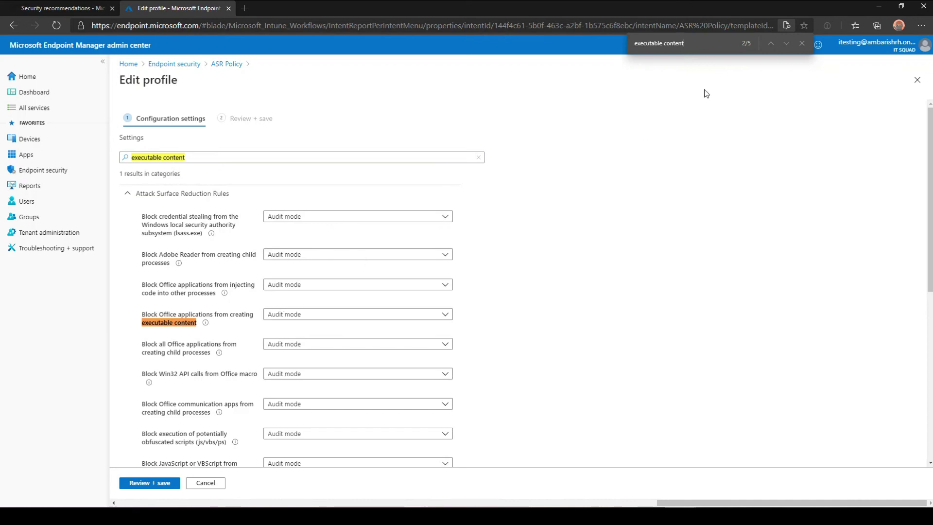
{"action": "left_click", "coordinate": [786, 43]}
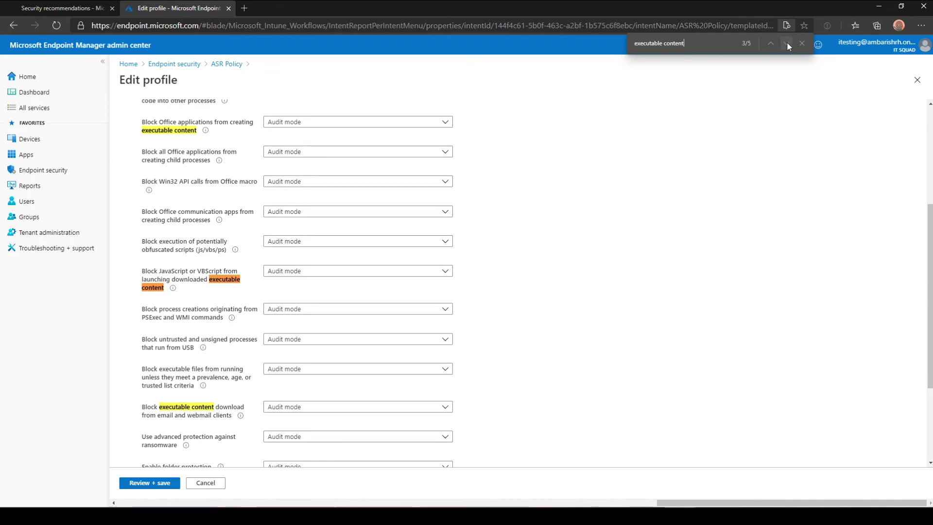
{"action": "left_click", "coordinate": [787, 43]}
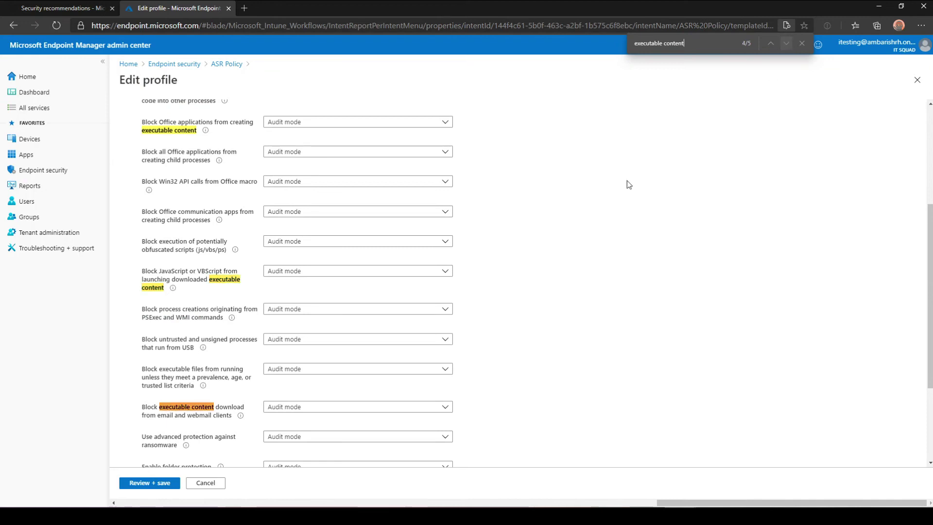
{"action": "triple_click", "coordinate": [198, 273]}
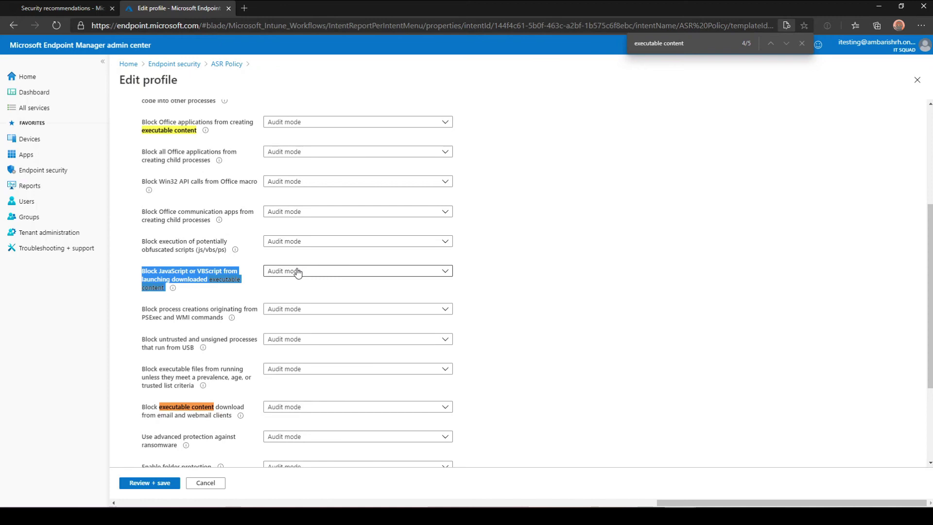
{"action": "left_click", "coordinate": [404, 268]}
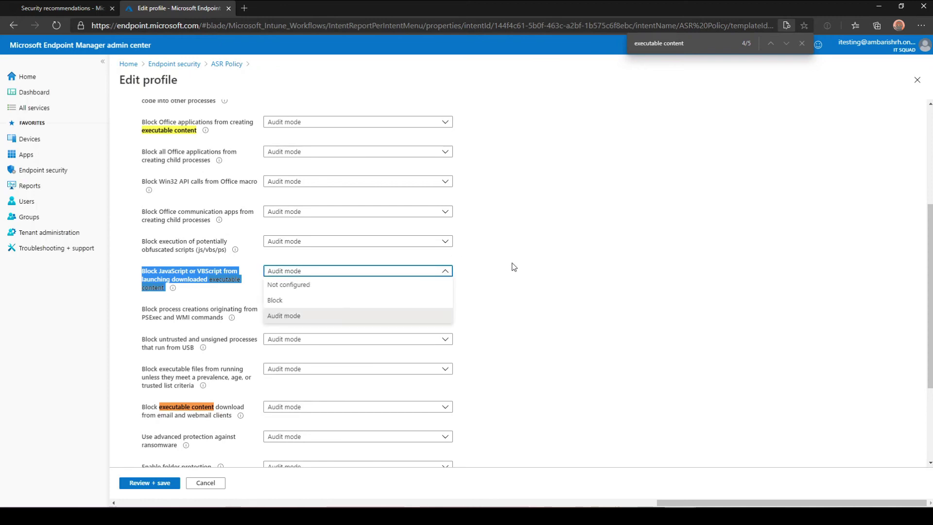
{"action": "left_click", "coordinate": [514, 266]}
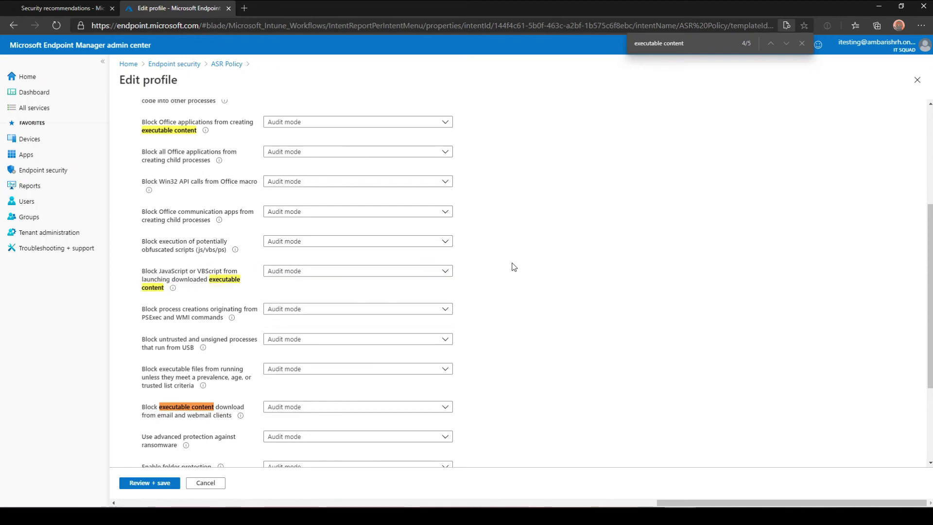
Return to the JavaScript/VBScript recommendation details in Defender and head to Advanced hunting
{"action": "left_click", "coordinate": [90, 10]}
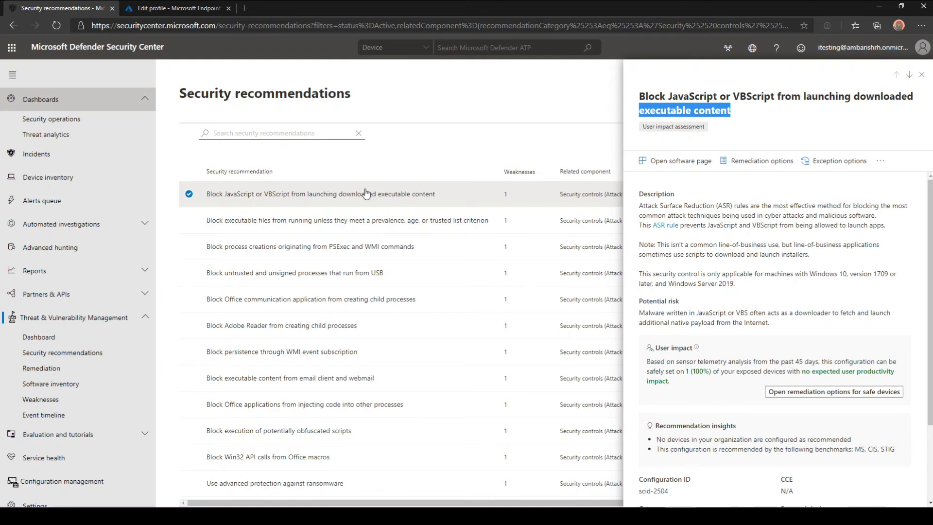
{"action": "left_click", "coordinate": [392, 153]}
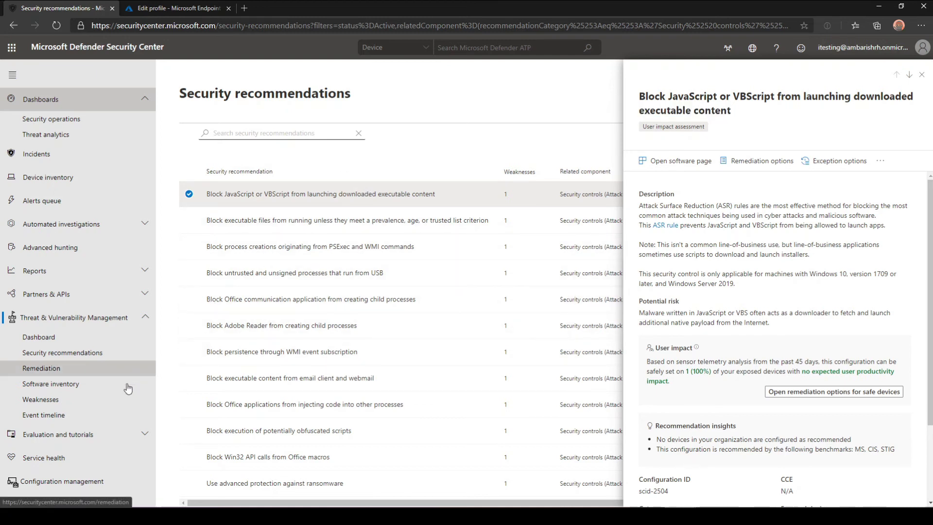
{"action": "left_click", "coordinate": [112, 253]}
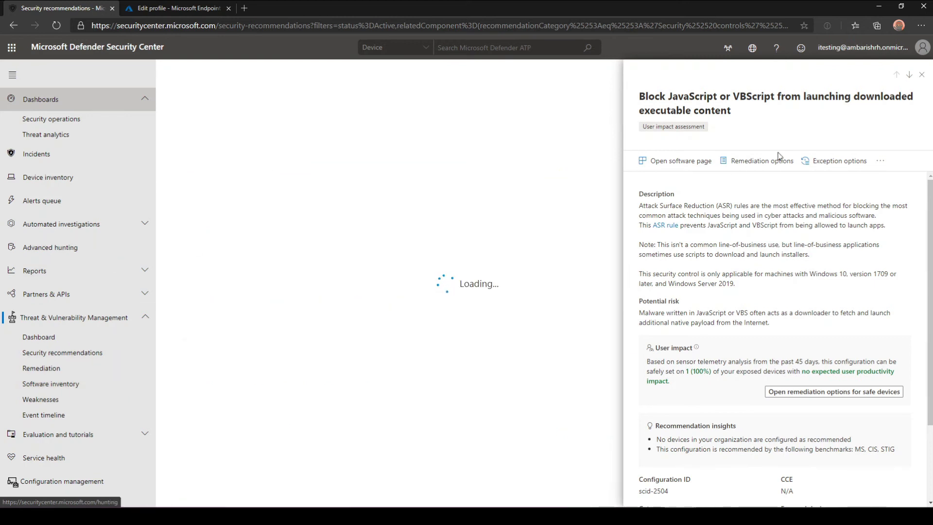
Run the saved ARH-ASR-Hunting_Query and review its 9 ASR event results
{"action": "left_click", "coordinate": [921, 76]}
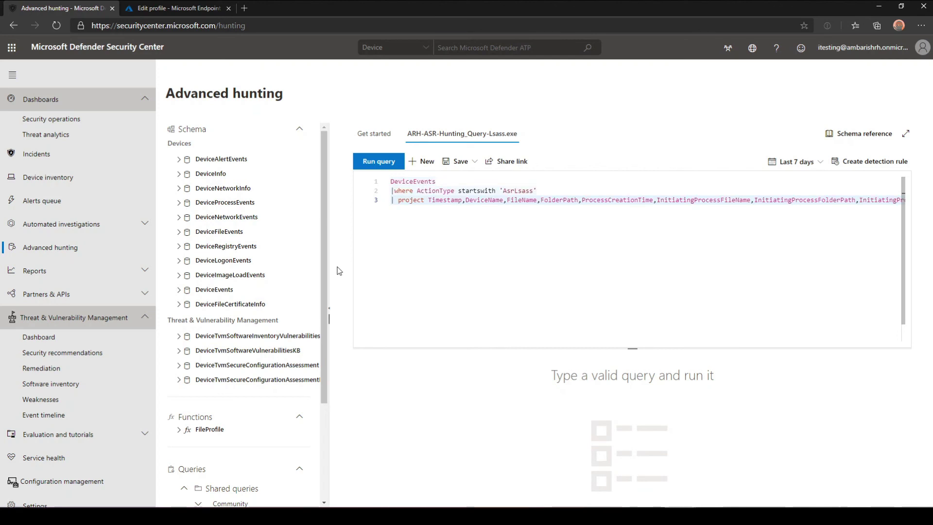
{"action": "scroll", "coordinate": [285, 290], "scroll_direction": "down", "scroll_amount": 3}
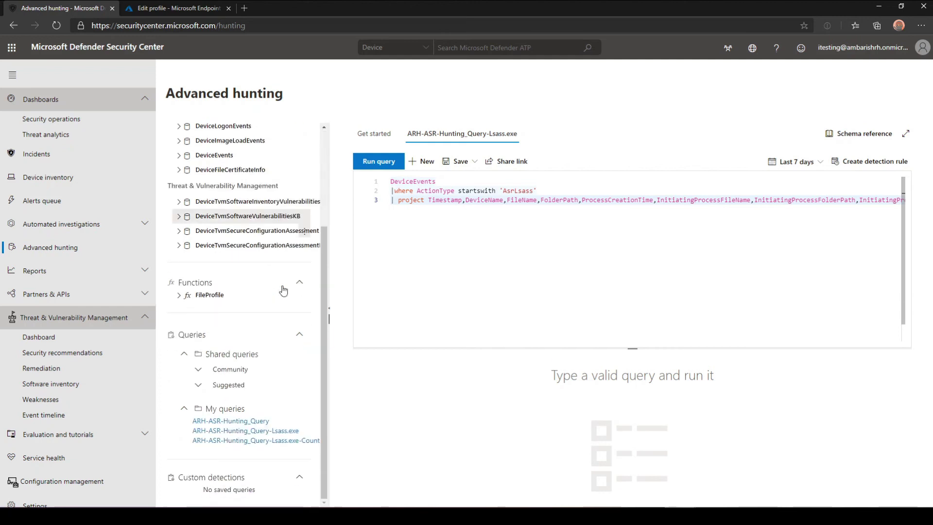
{"action": "left_click", "coordinate": [266, 424]}
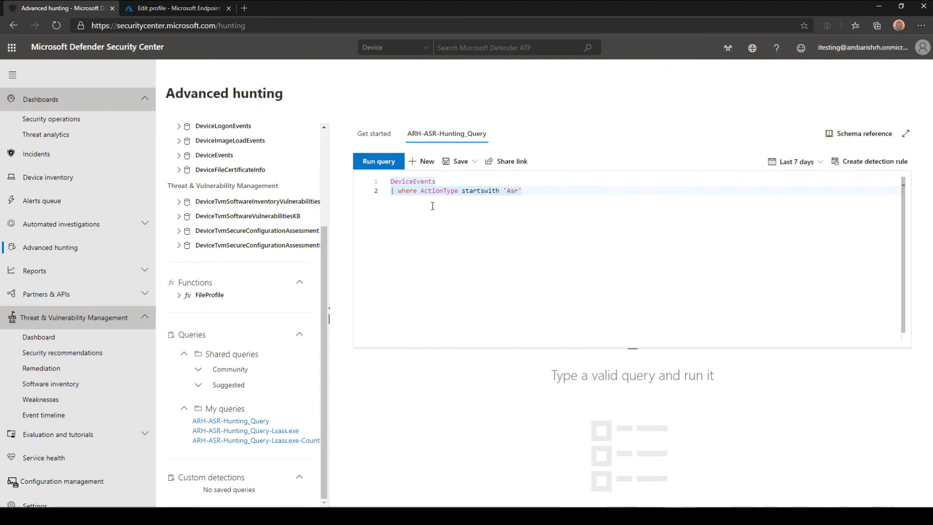
{"action": "left_click", "coordinate": [391, 168]}
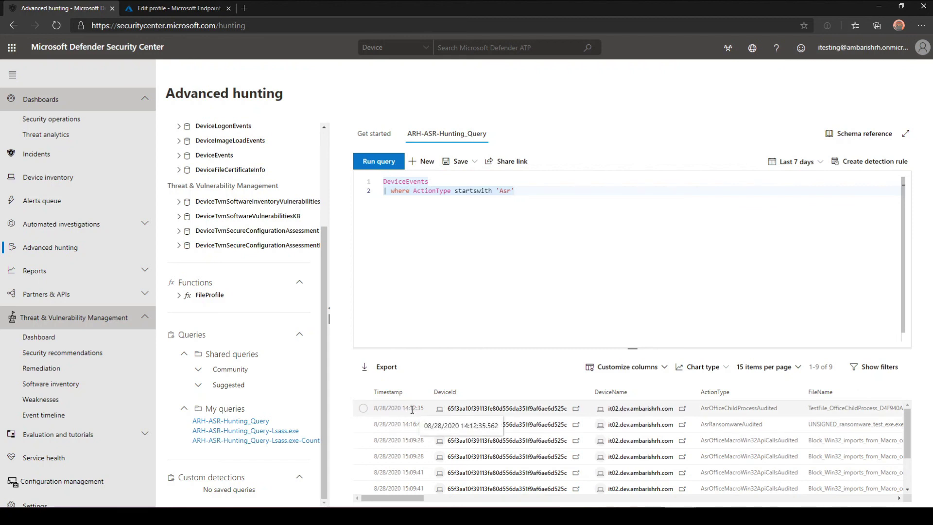
{"action": "left_click_drag", "start_coordinate": [420, 498], "coordinate": [489, 498]}
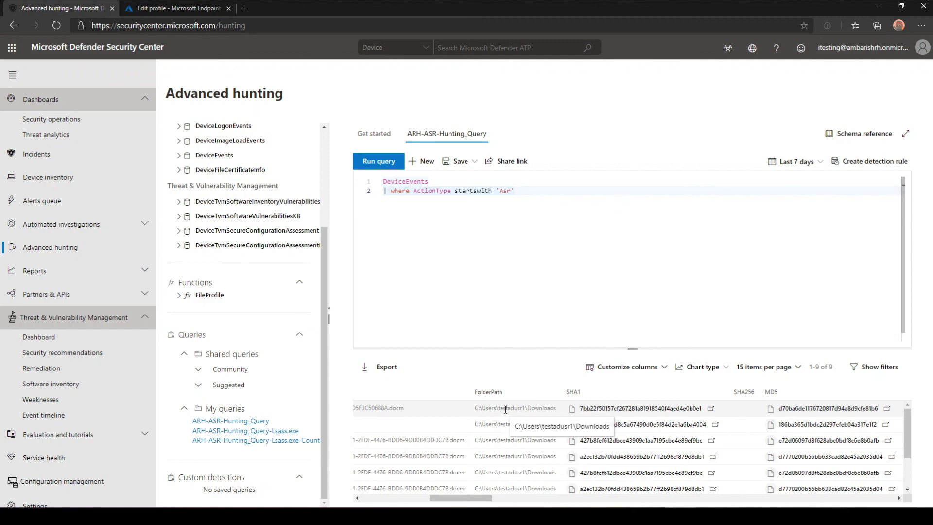
Expand ASR Policy's files-and-paths exclusions and add a new empty path entry
{"action": "left_click", "coordinate": [206, 8]}
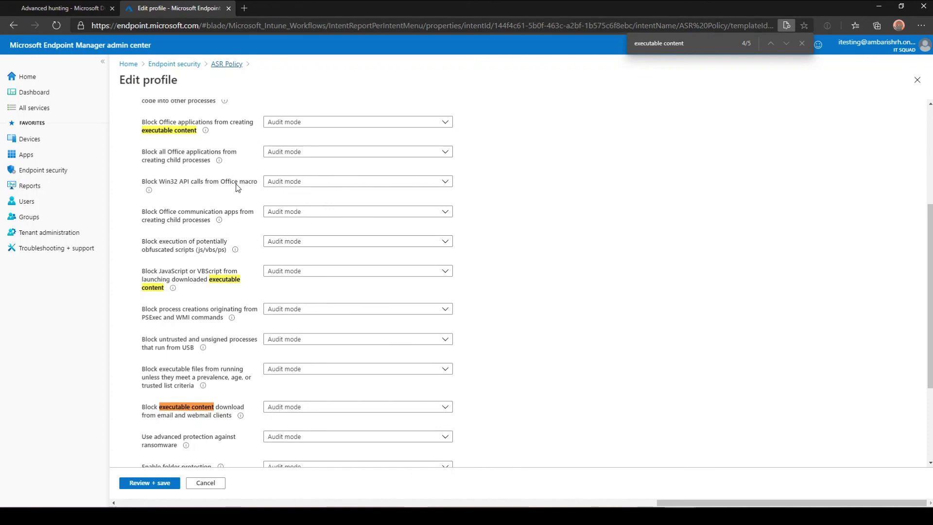
{"action": "scroll", "coordinate": [398, 315], "scroll_direction": "down", "scroll_amount": 2}
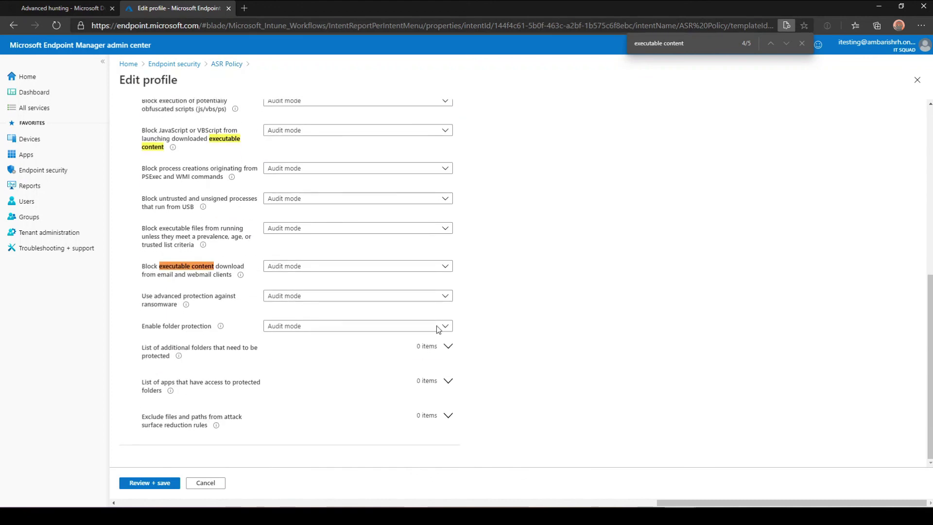
{"action": "left_click", "coordinate": [445, 418]}
{"action": "scroll", "coordinate": [533, 389], "scroll_direction": "down", "scroll_amount": 1}
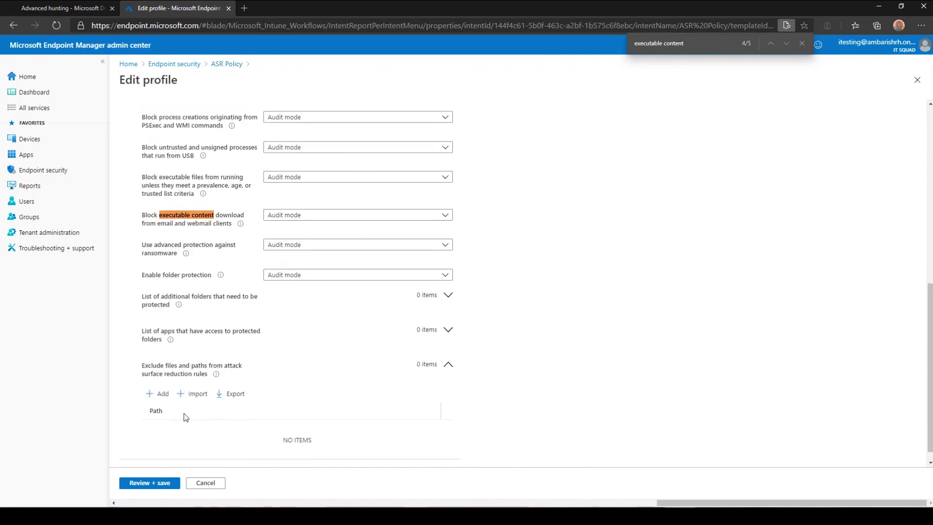
{"action": "left_click", "coordinate": [157, 404]}
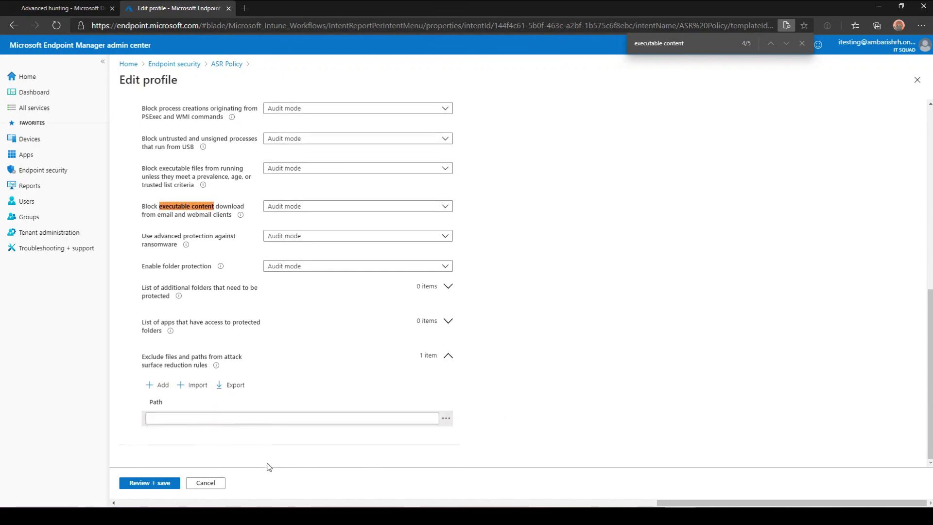
{"action": "left_click", "coordinate": [70, 9]}
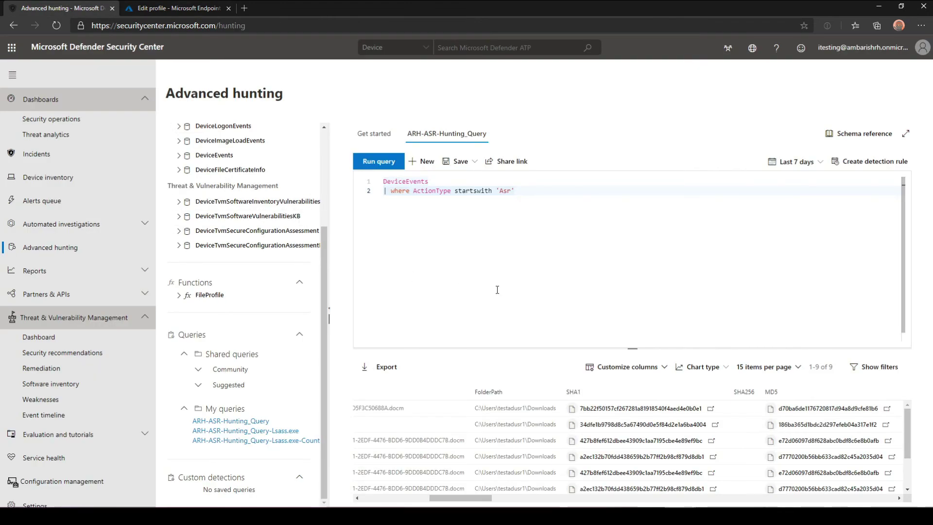
Run ARH-ASR-Hunting_Query-Lsass.exe, which returns no results, then reload ARH-ASR-Hunting_Query
{"action": "left_click", "coordinate": [266, 431]}
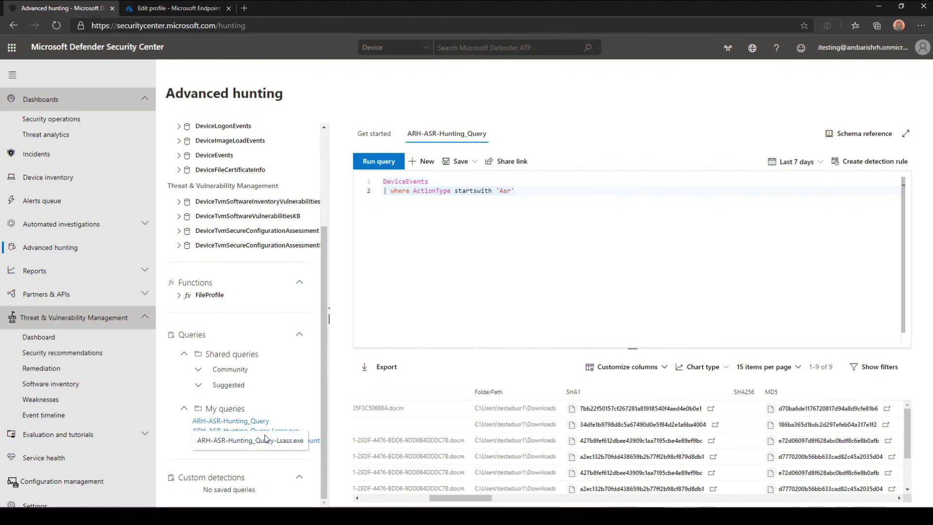
{"action": "left_click", "coordinate": [379, 161]}
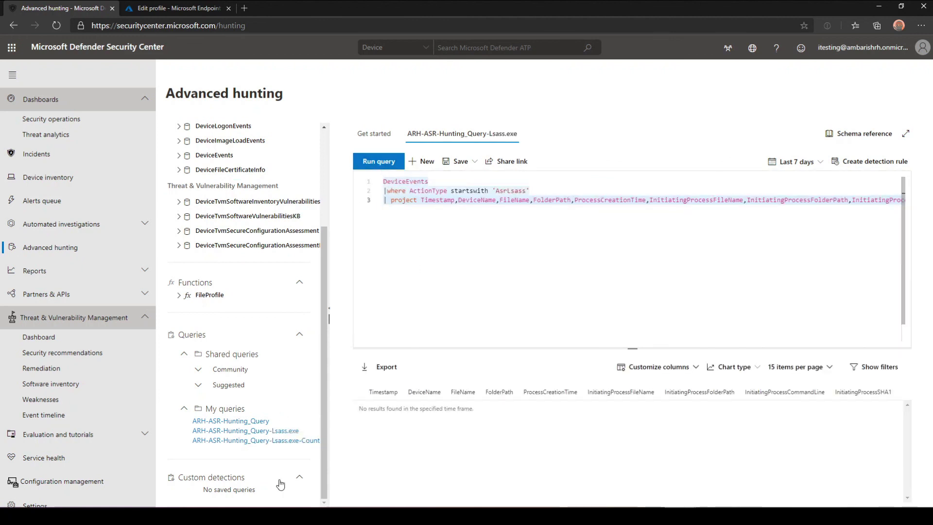
{"action": "left_click", "coordinate": [279, 442]}
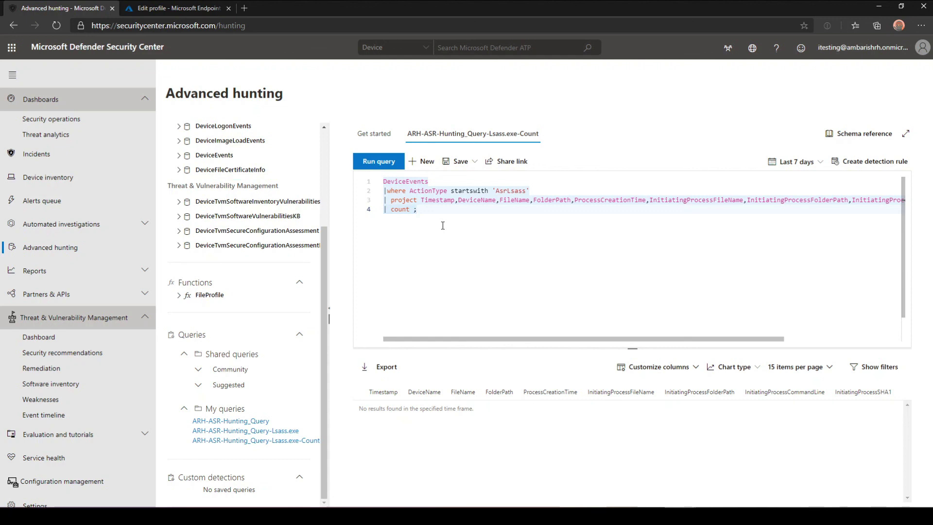
{"action": "left_click", "coordinate": [261, 421]}
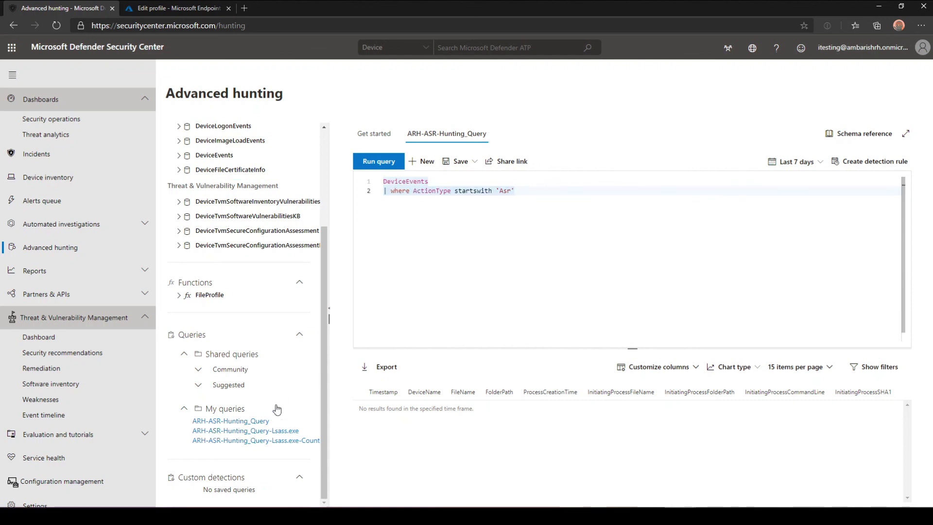
{"action": "left_click", "coordinate": [392, 326]}
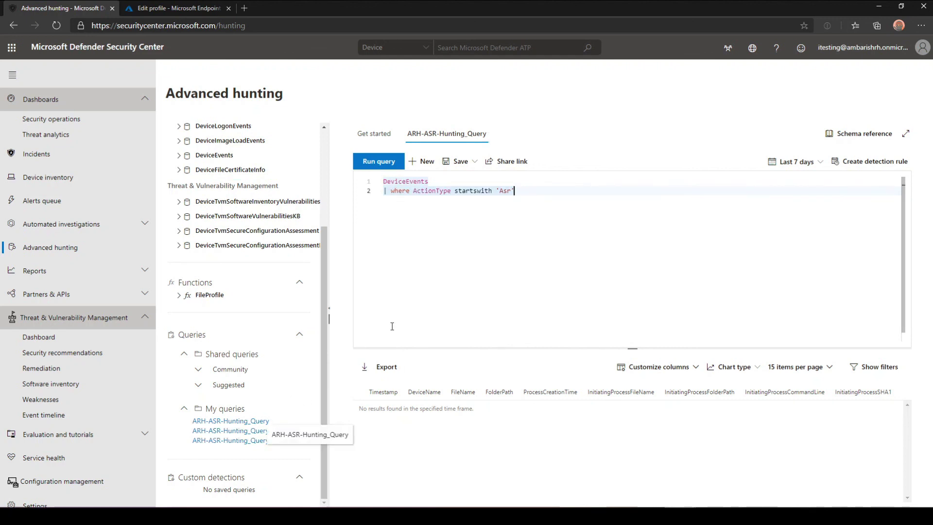